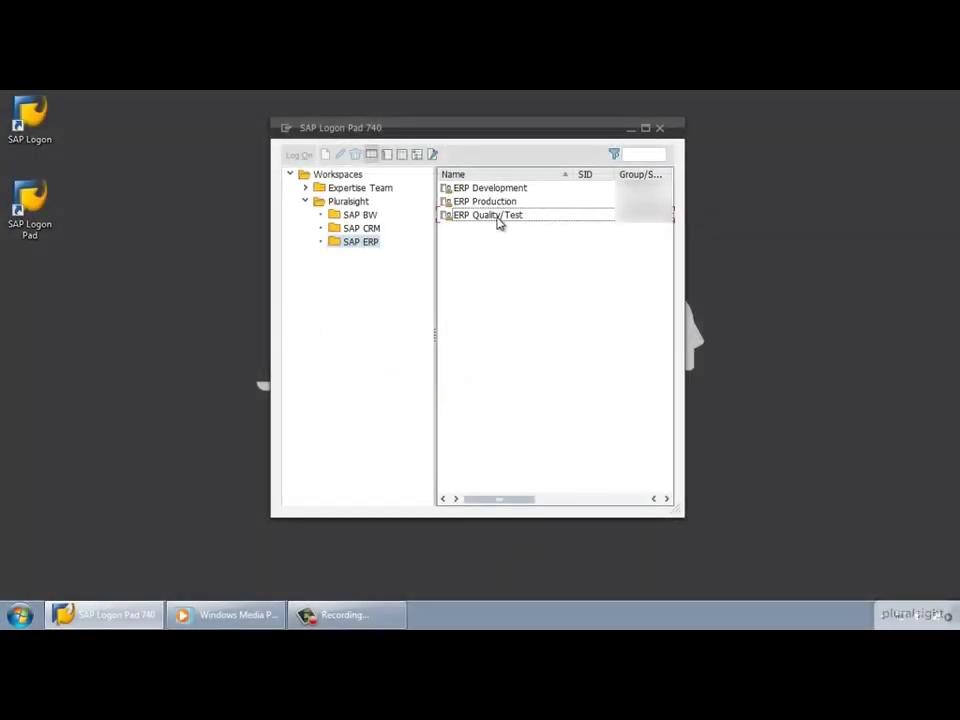
Step: Log on to the ERP Quality/Test system and open the free-of-charge delivery order for changing in transaction VA02
double_click(490, 216)
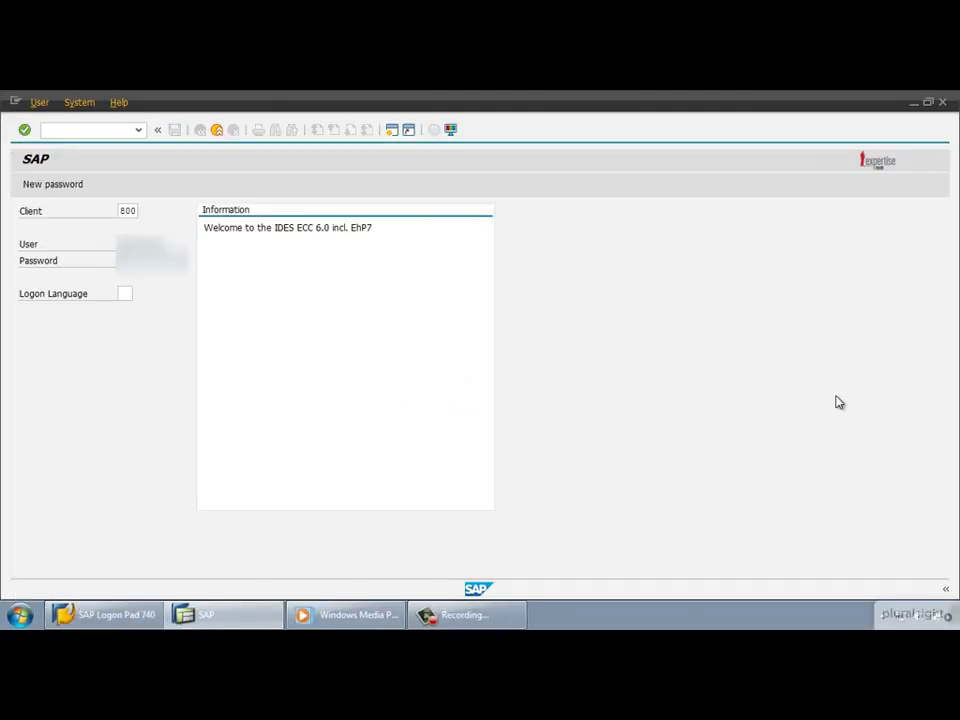
key(Return)
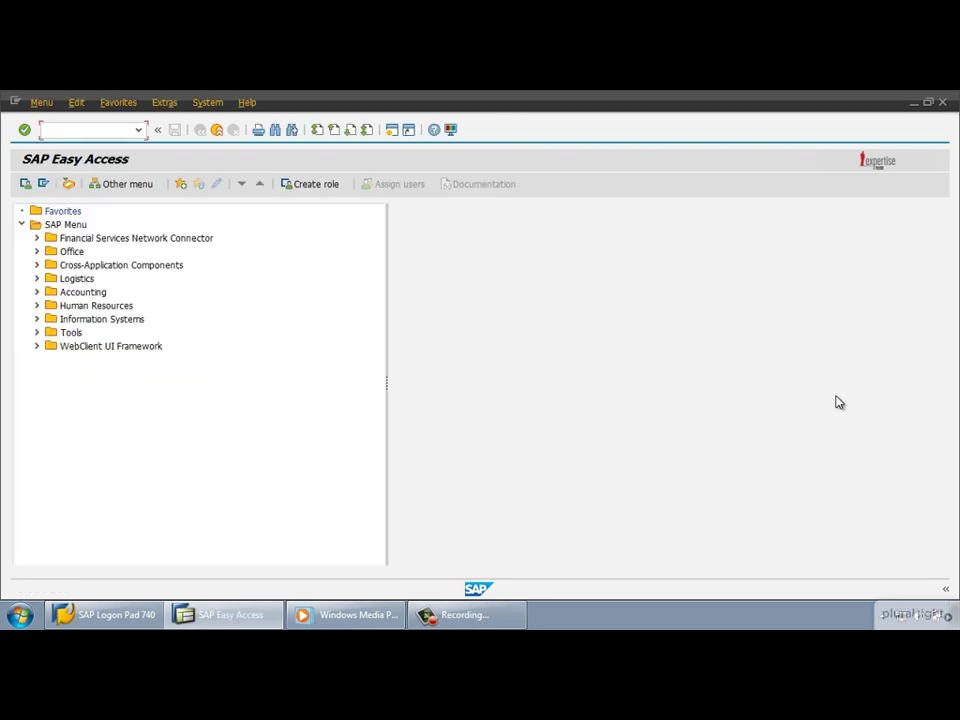
text(VA02)
key(Return)
text(5455)
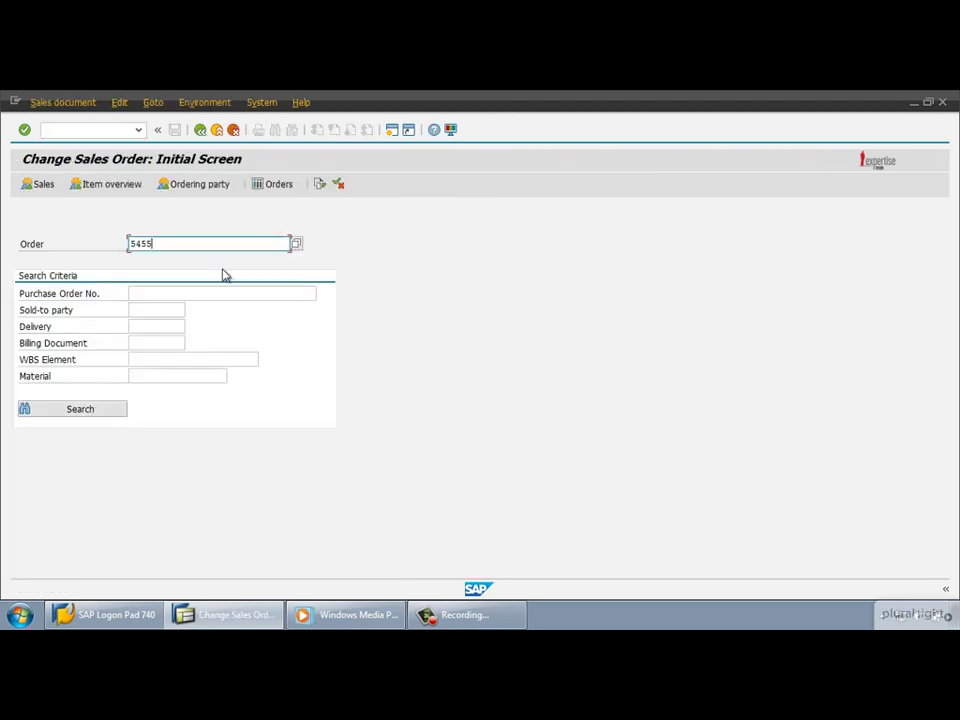
key(Return)
key(Return)
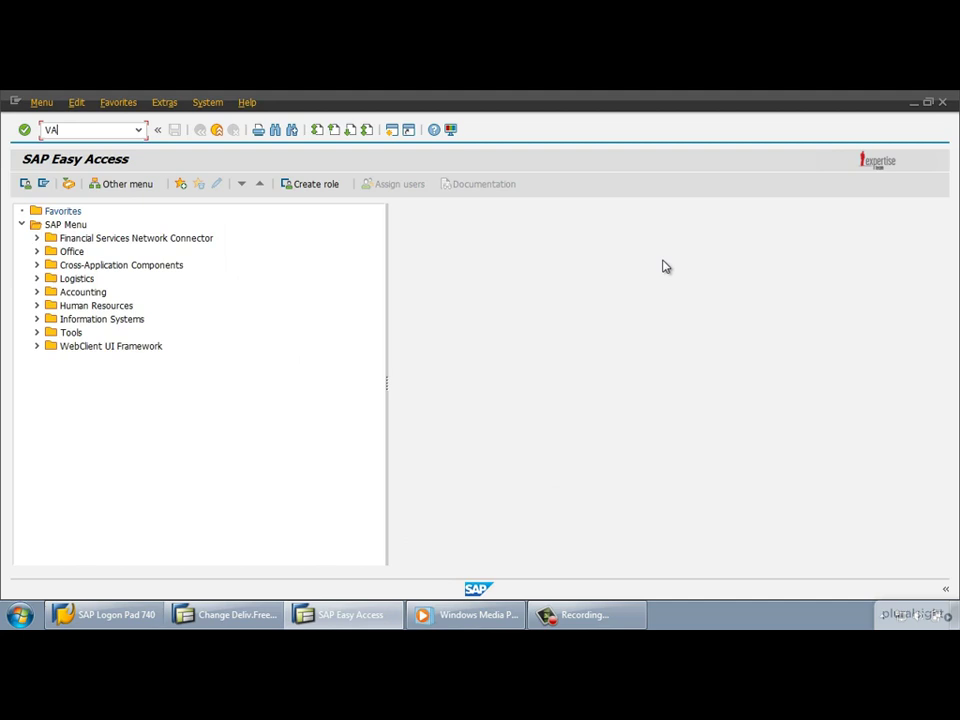
Step: Run transaction VA22 in a new session and open a quotation picked from the value help for changing
text(22)
key(Return)
key(F4)
click(189, 271)
key(Return)
key(Return)
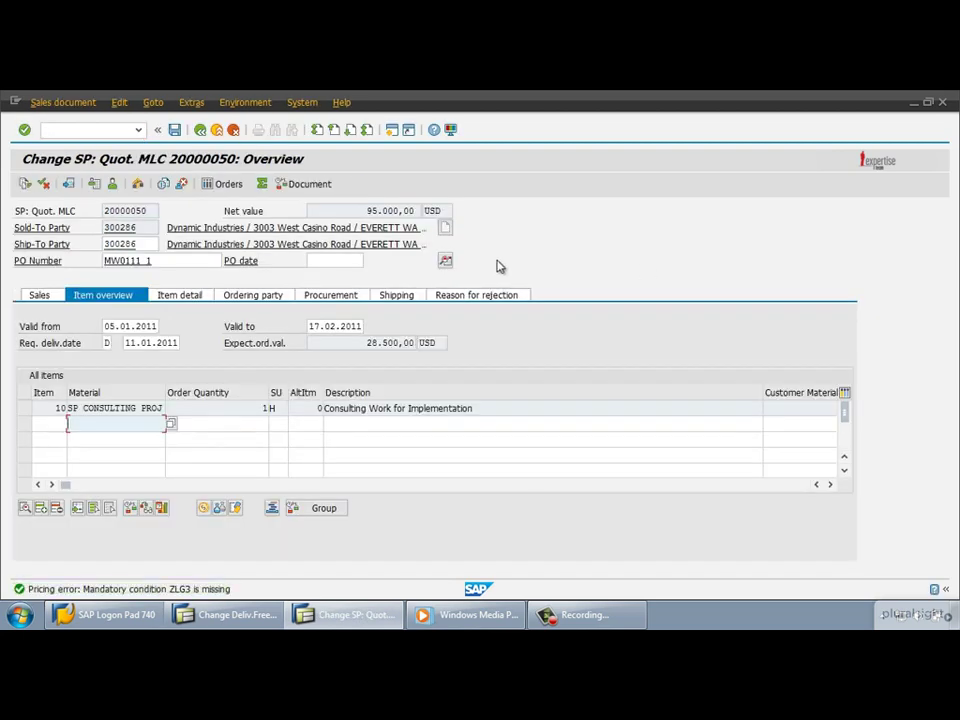
Step: In a third session, run transaction VA05, then display the free-of-charge delivery order with transaction VA03
text(VA05)
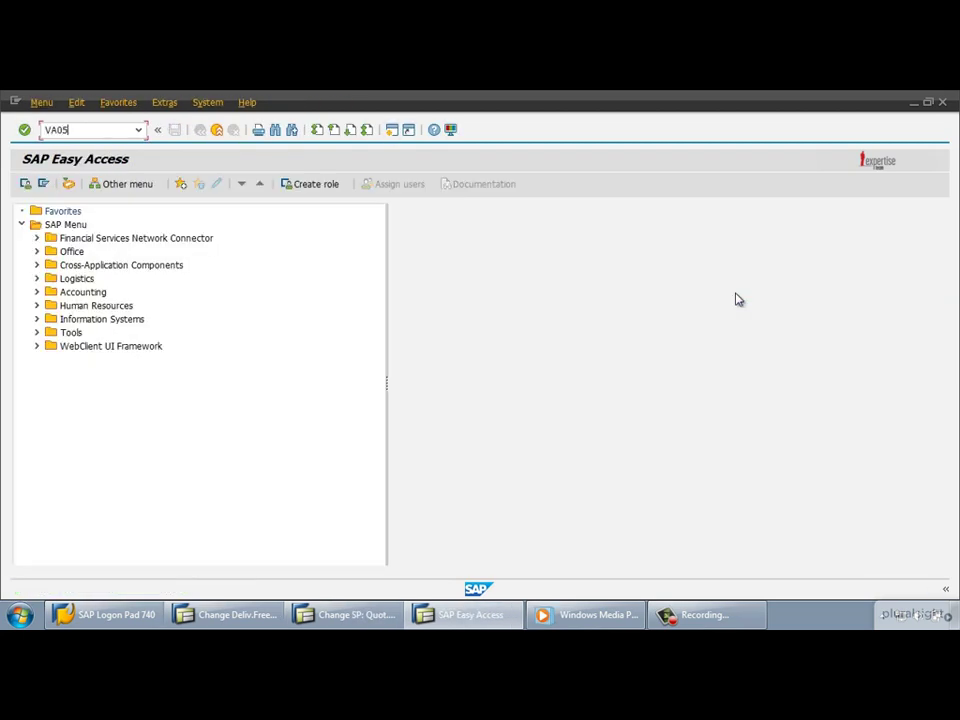
key(Return)
text(VA03)
key(Return)
key(Return)
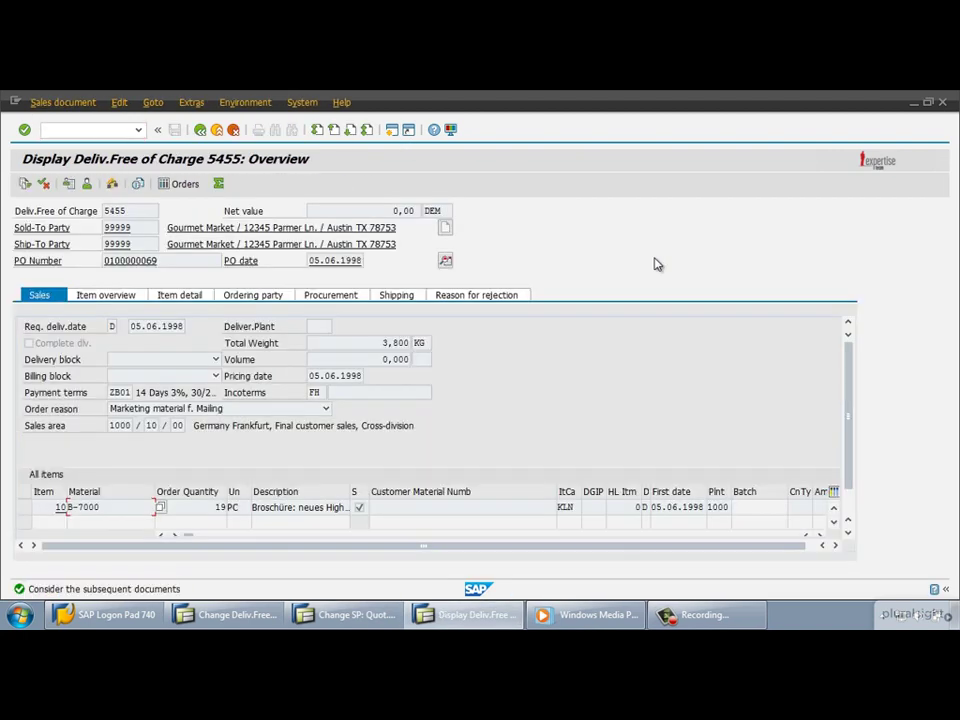
Step: Close the open sessions, exit the order without saving, and log off from the system
click(942, 103)
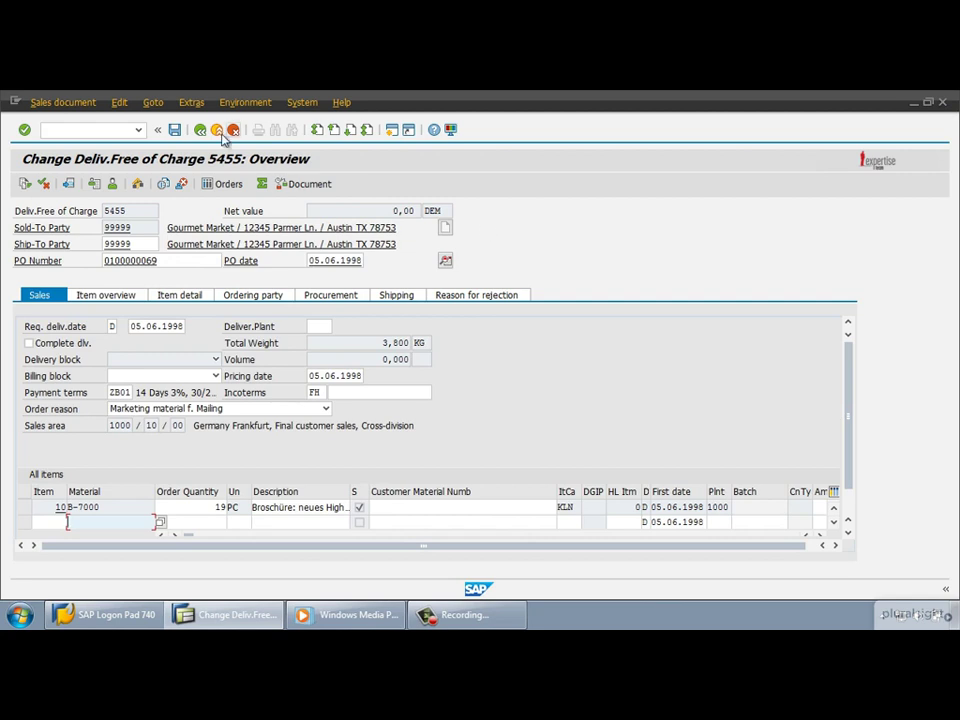
click(223, 134)
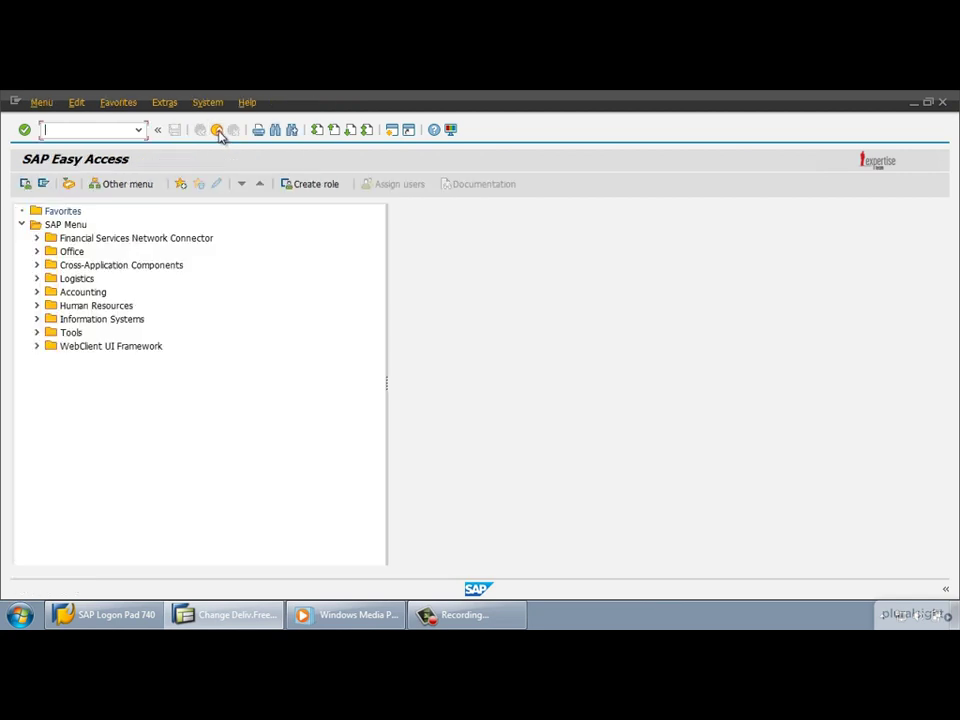
click(223, 134)
click(151, 366)
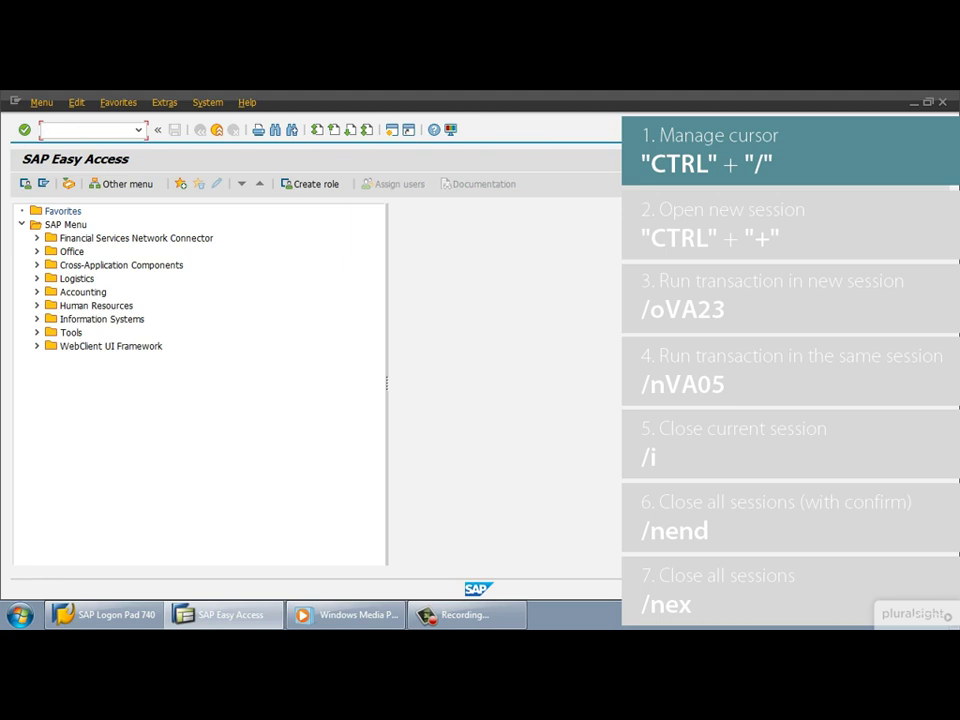
Step: Expand Logistics, Sales and Distribution, and Sales in the SAP Menu, and select the Inquiry folder
click(37, 278)
click(52, 305)
click(67, 359)
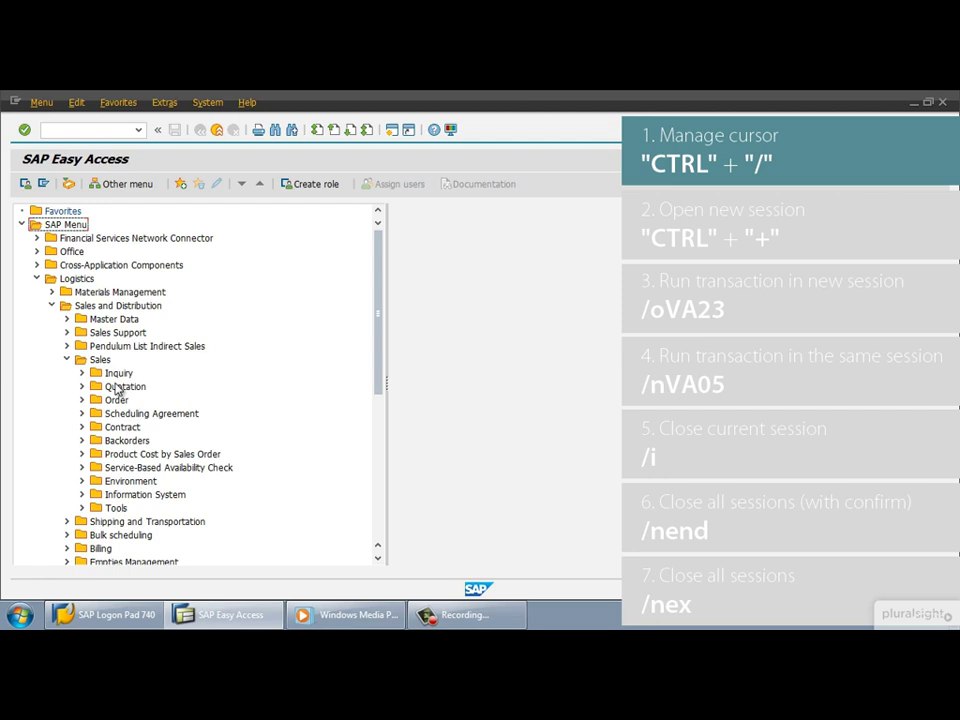
click(112, 372)
Step: Move the cursor from the menu tree to the command field and run transaction VA03
key(ctrl+slash)
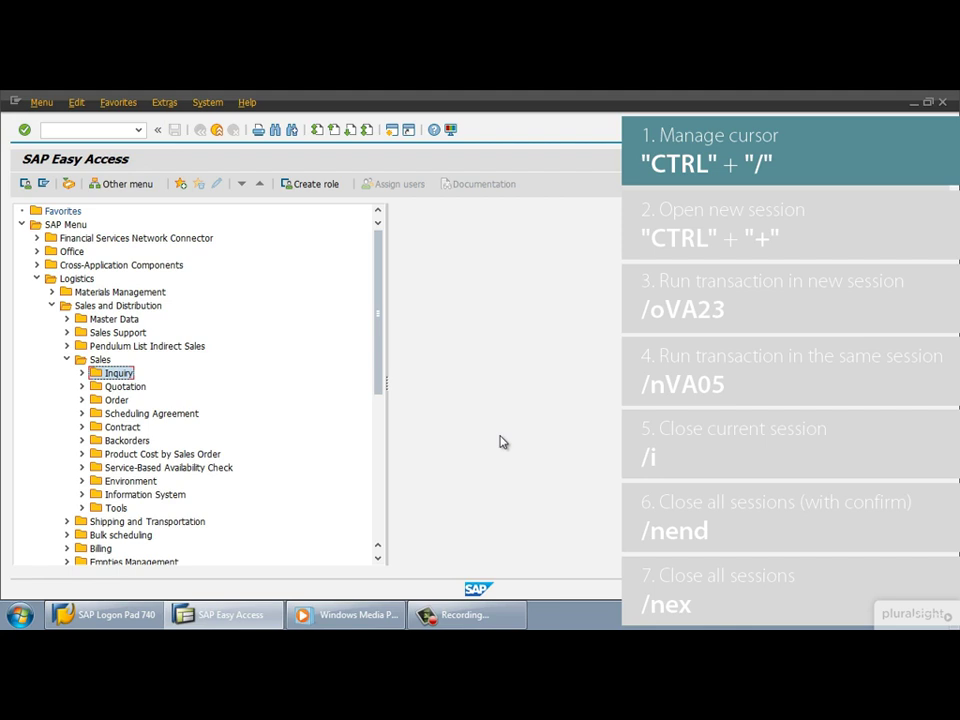
key(ctrl+slash)
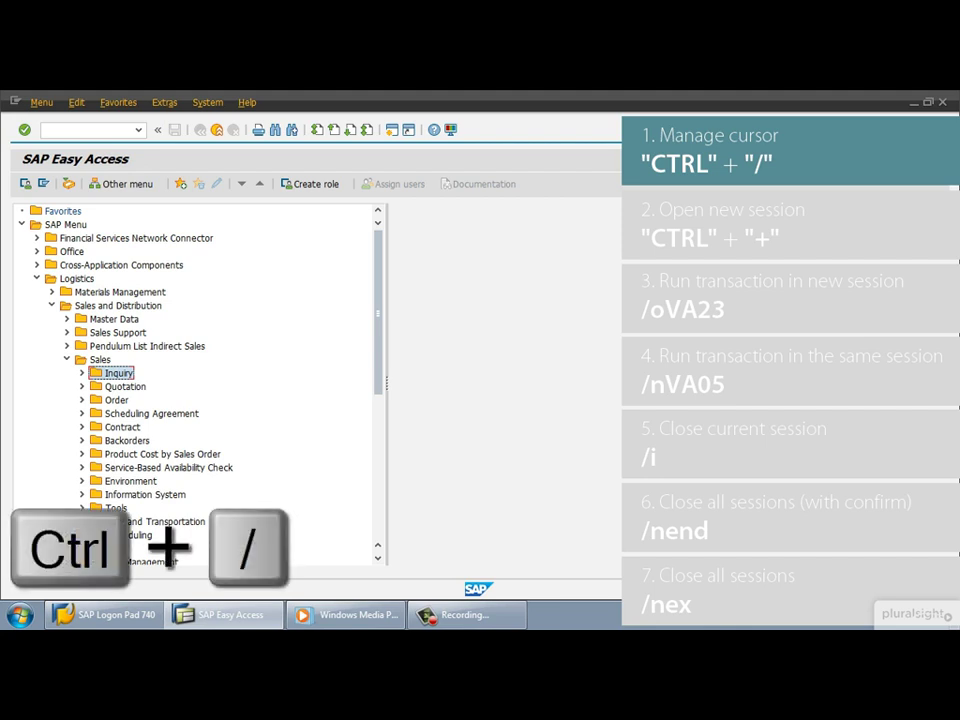
key(ctrl+slash)
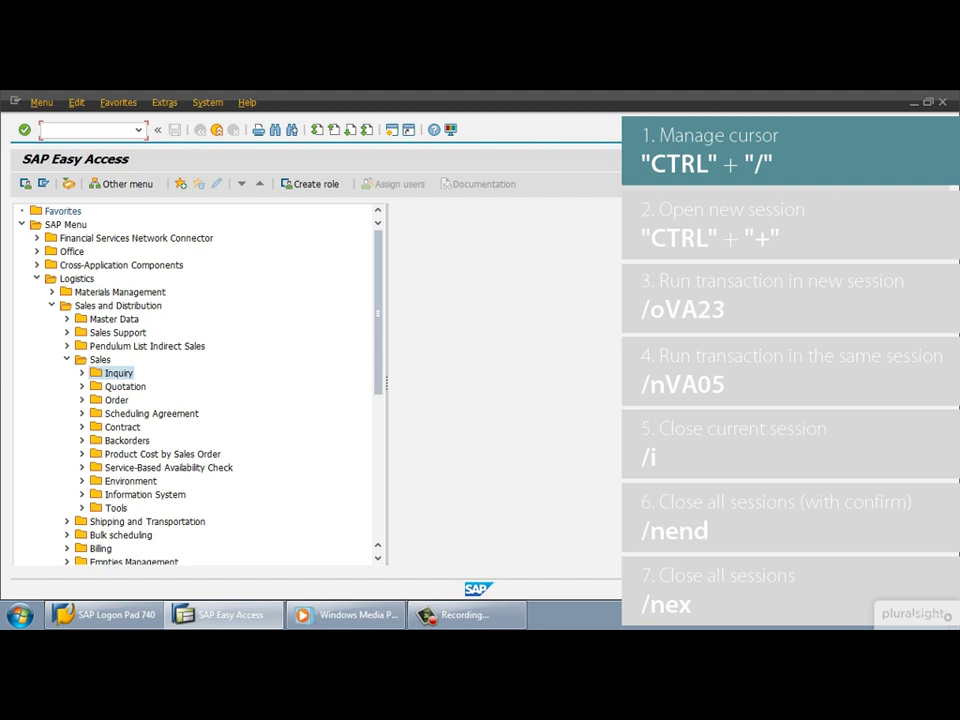
text(VA03)
key(Return)
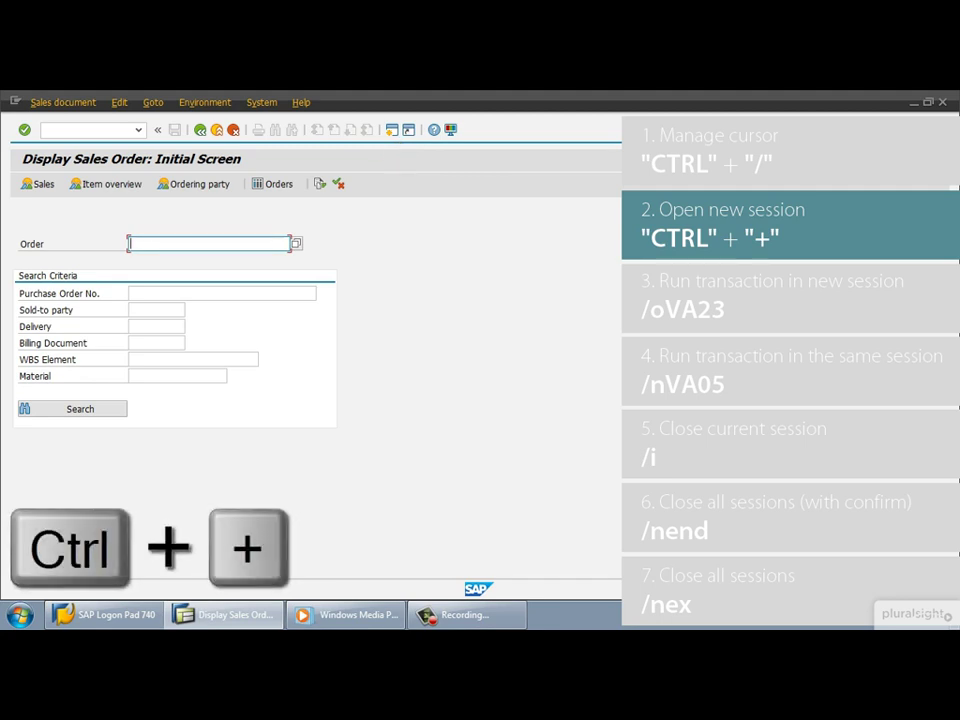
Step: Open a new session and start the Display Inquiry transaction in it
key(ctrl+plus)
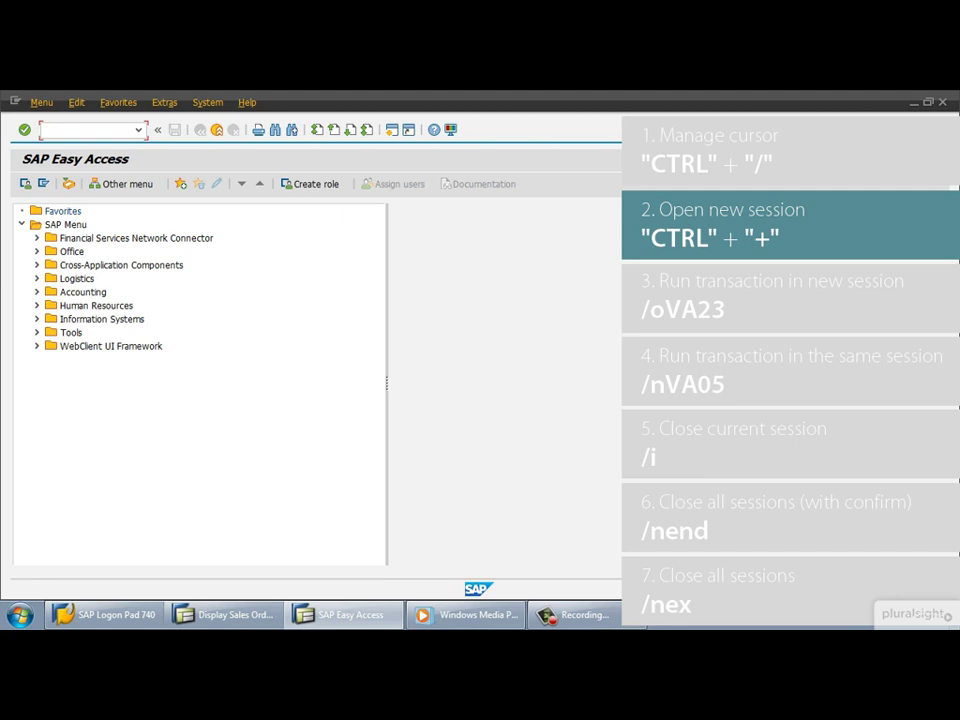
text(/oVA23)
key(Return)
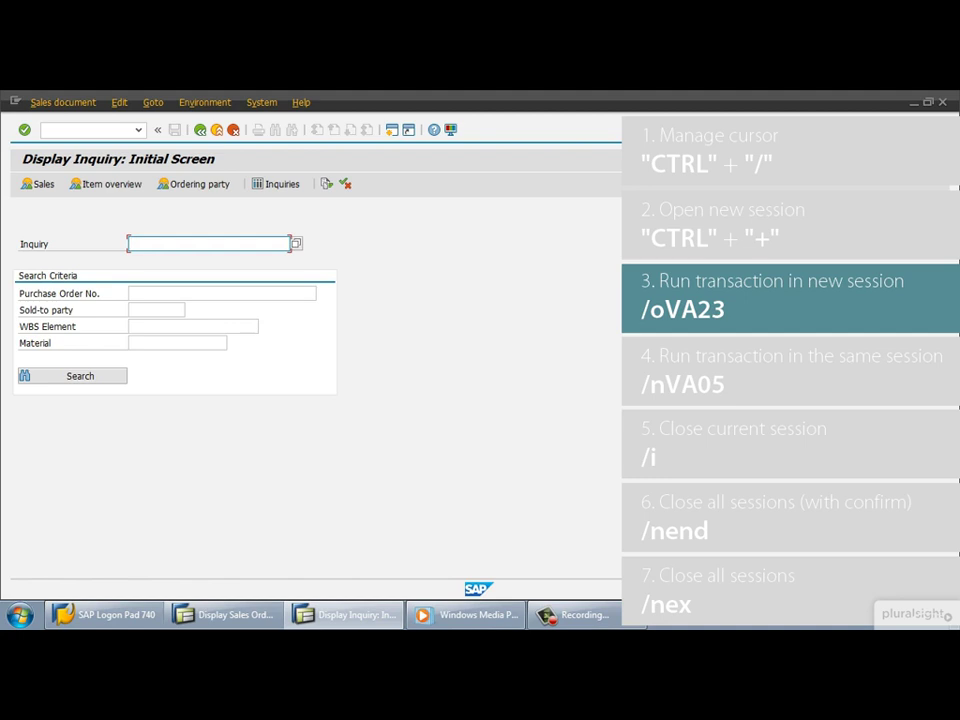
Step: Start the Display Quotation transaction in another new session with the command /oVA23
key(ctrl+slash)
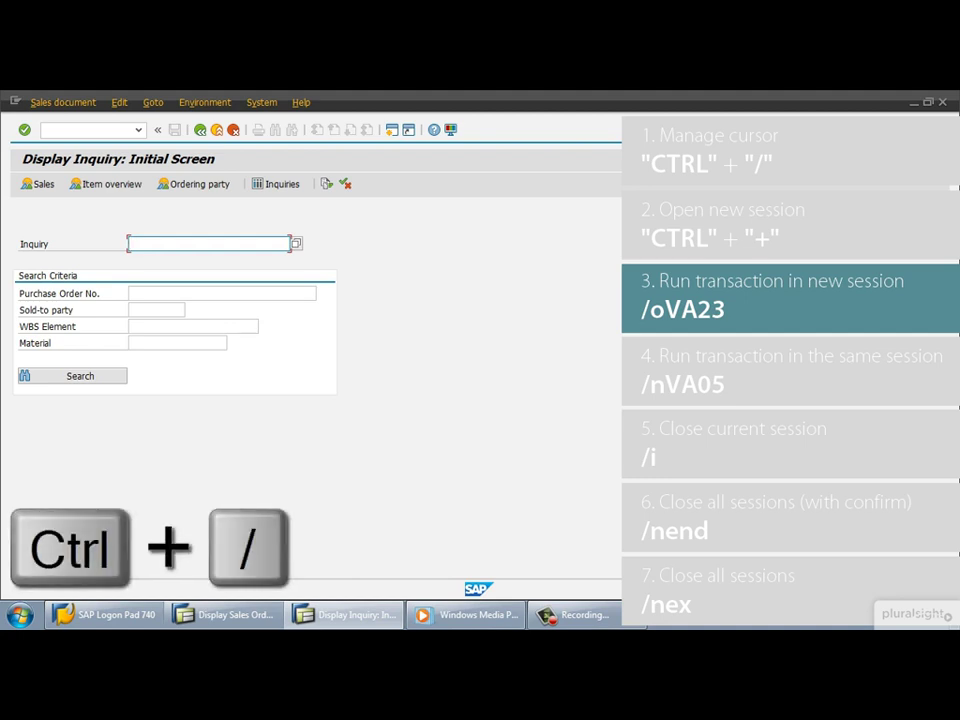
key(ctrl+slash)
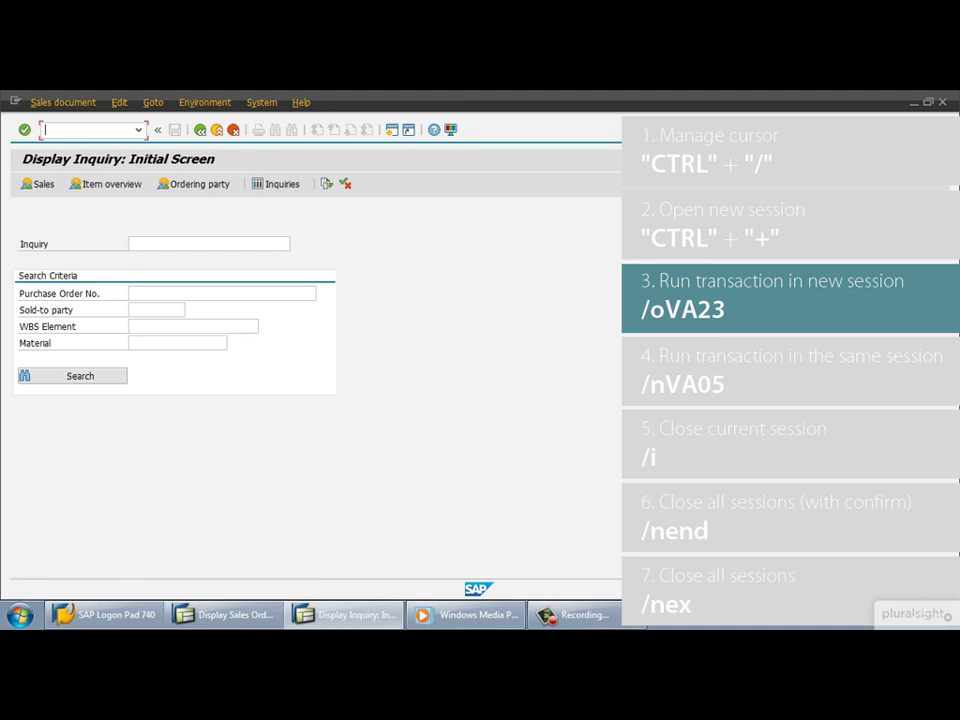
text(/oVA23)
key(Return)
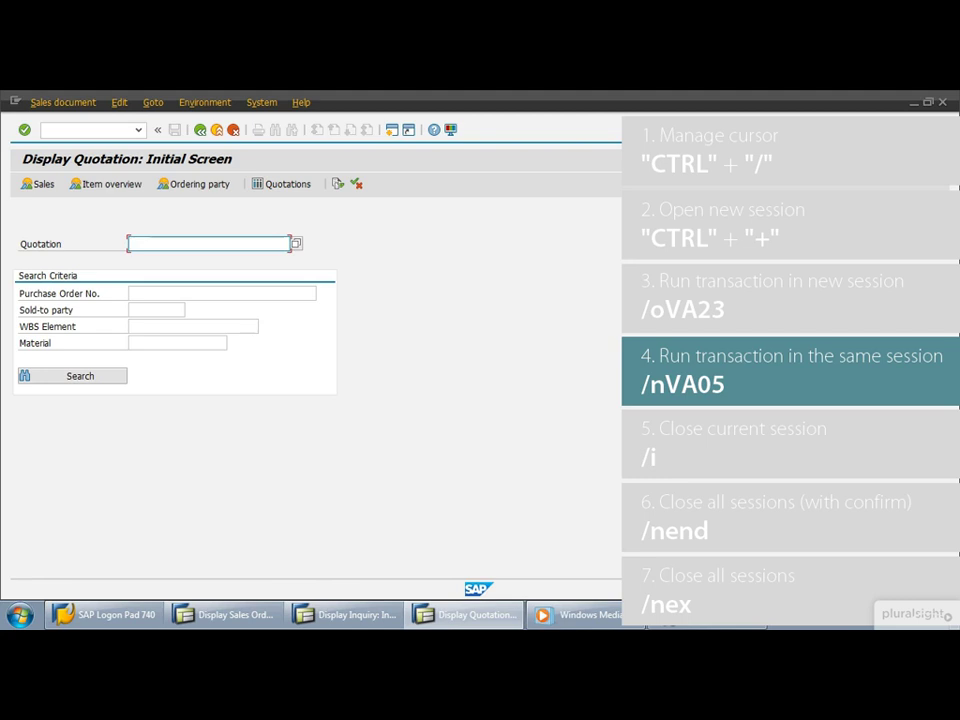
Step: Switch the quotation session to the List of Sales Orders transaction with the command /nVA05
key(ctrl+slash)
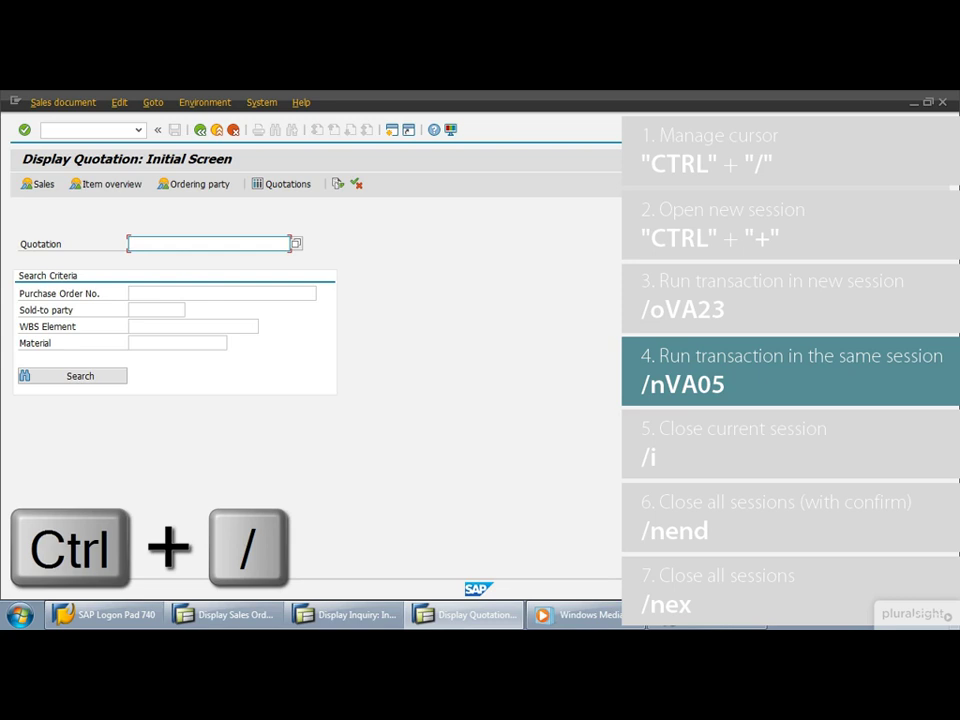
key(ctrl+slash)
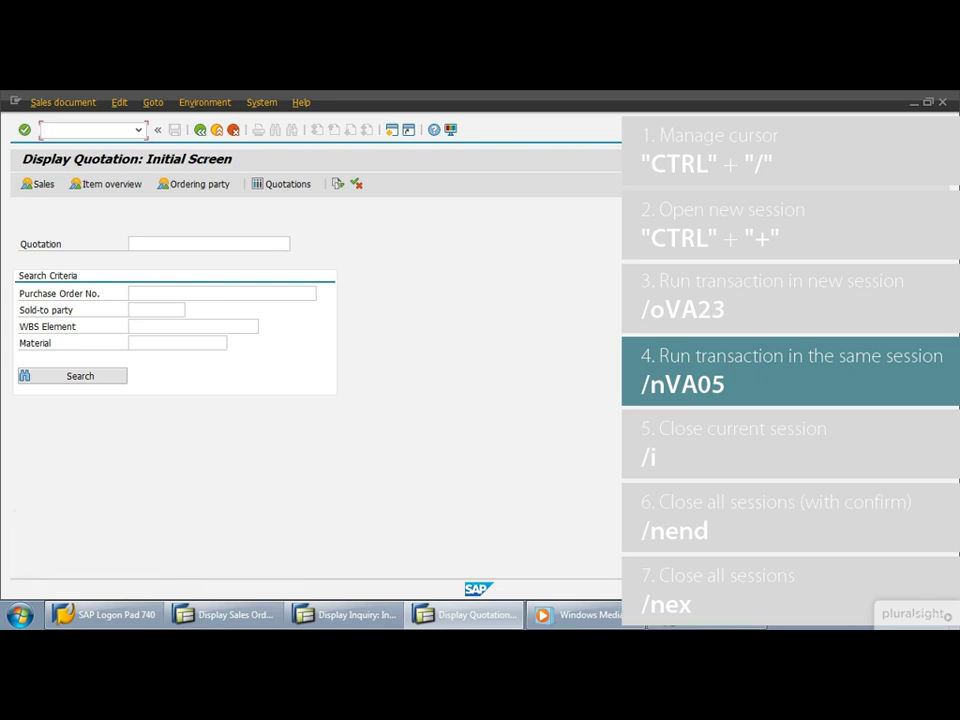
text(/nVA05)
key(Return)
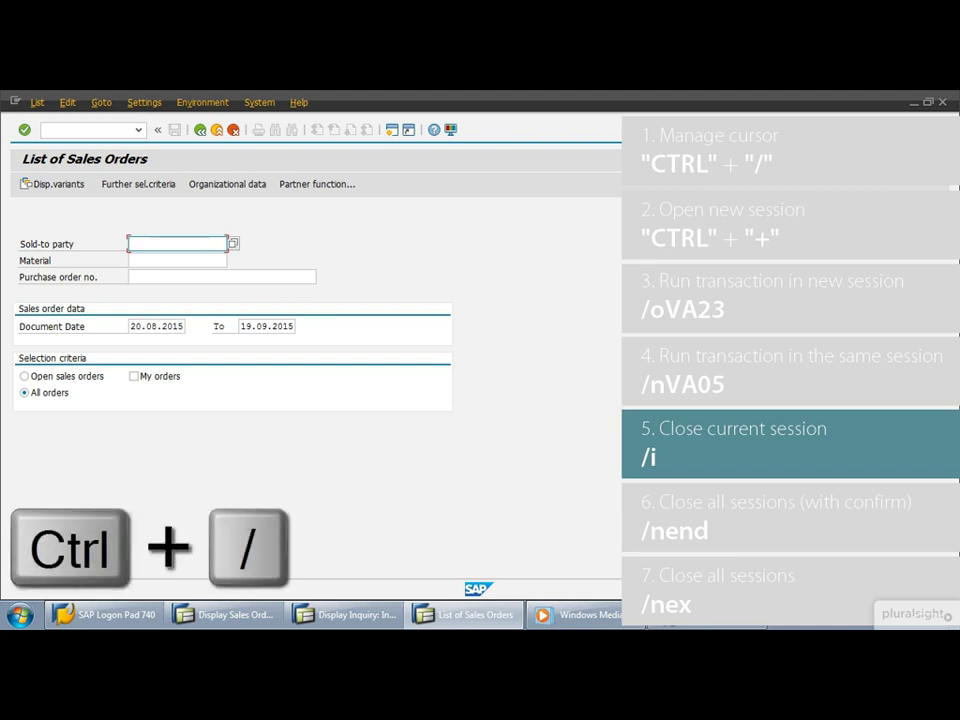
Step: Close only the current List of Sales Orders session with the command /i
key(ctrl+slash)
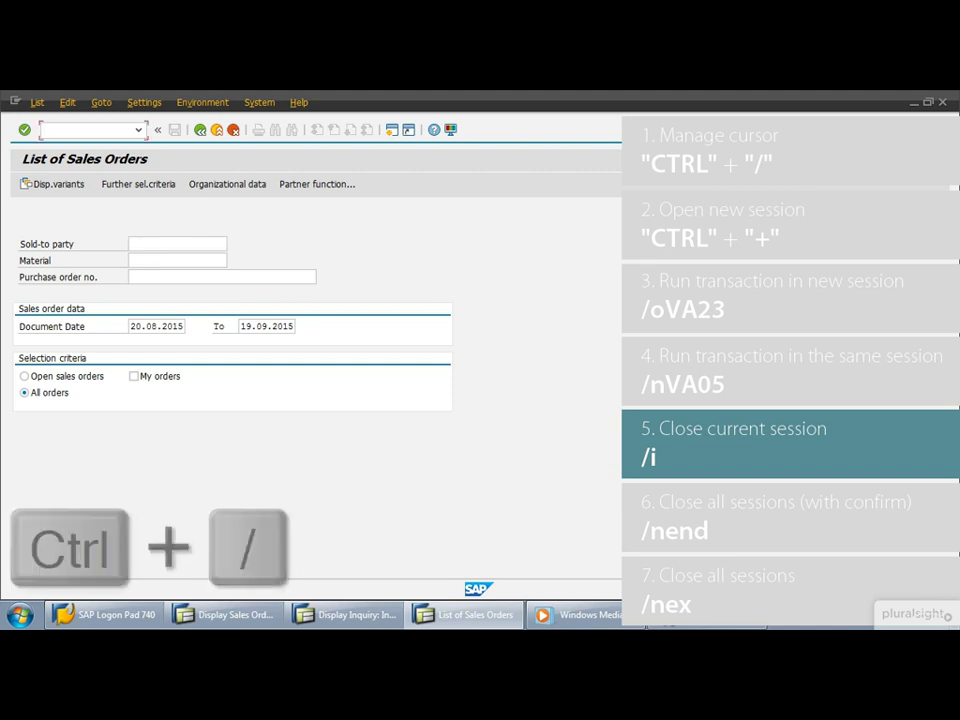
text(/i)
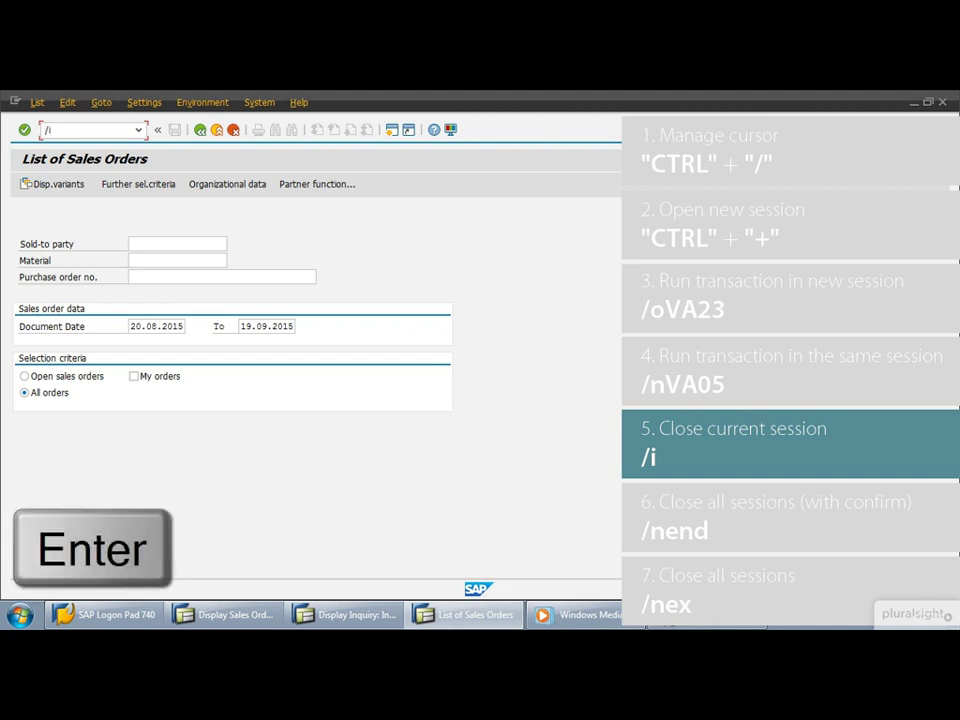
key(Return)
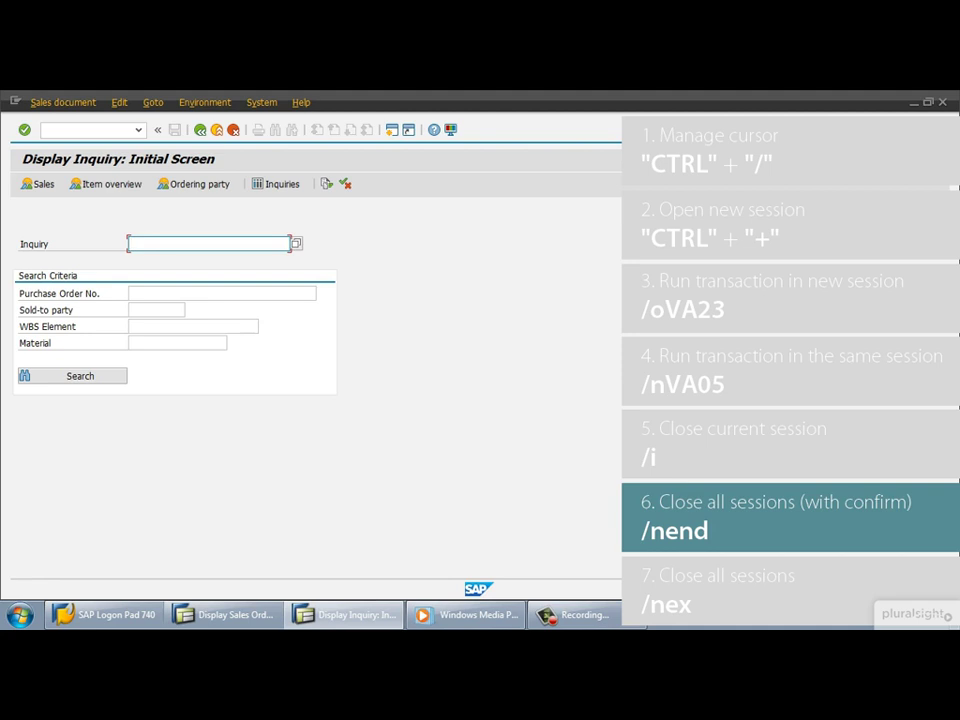
Step: Request closing all sessions with the command /nend, and decline the log-off
key(ctrl+slash)
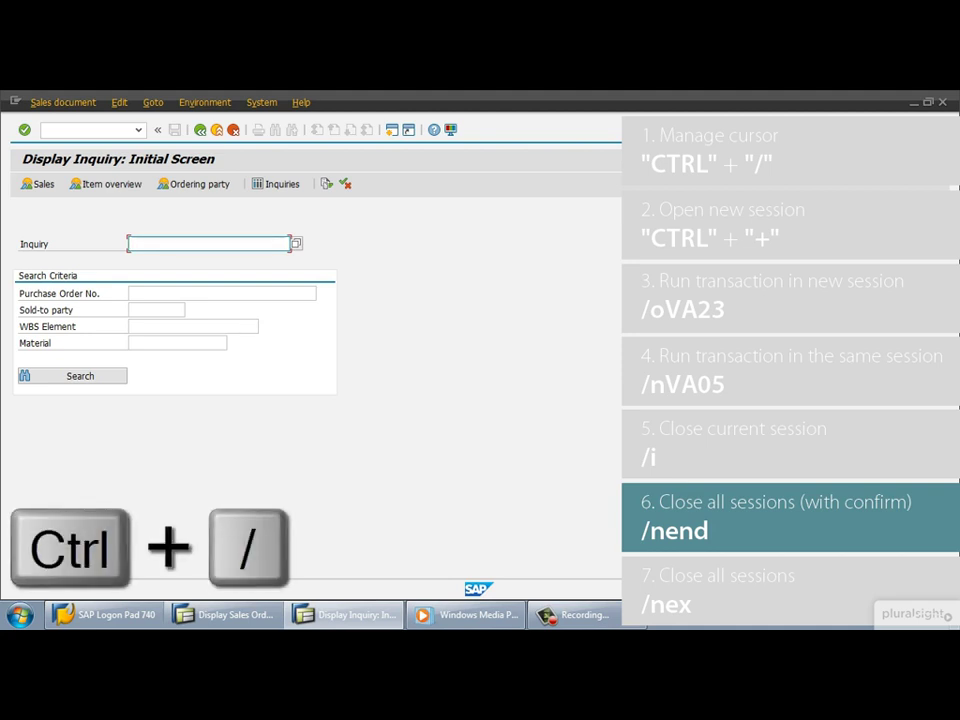
key(ctrl+slash)
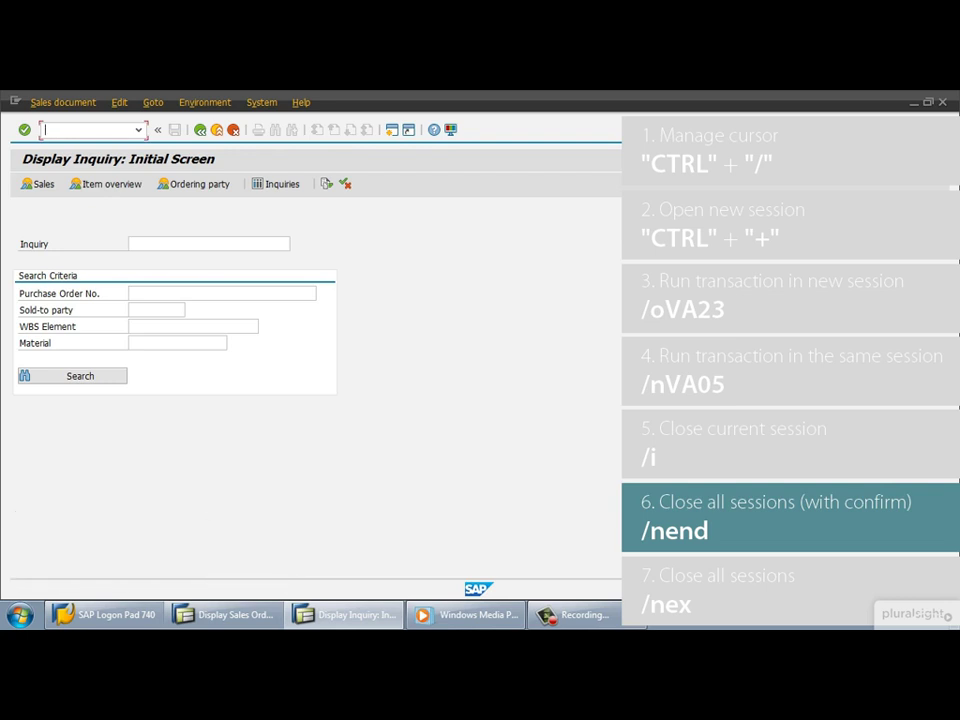
text(/nend)
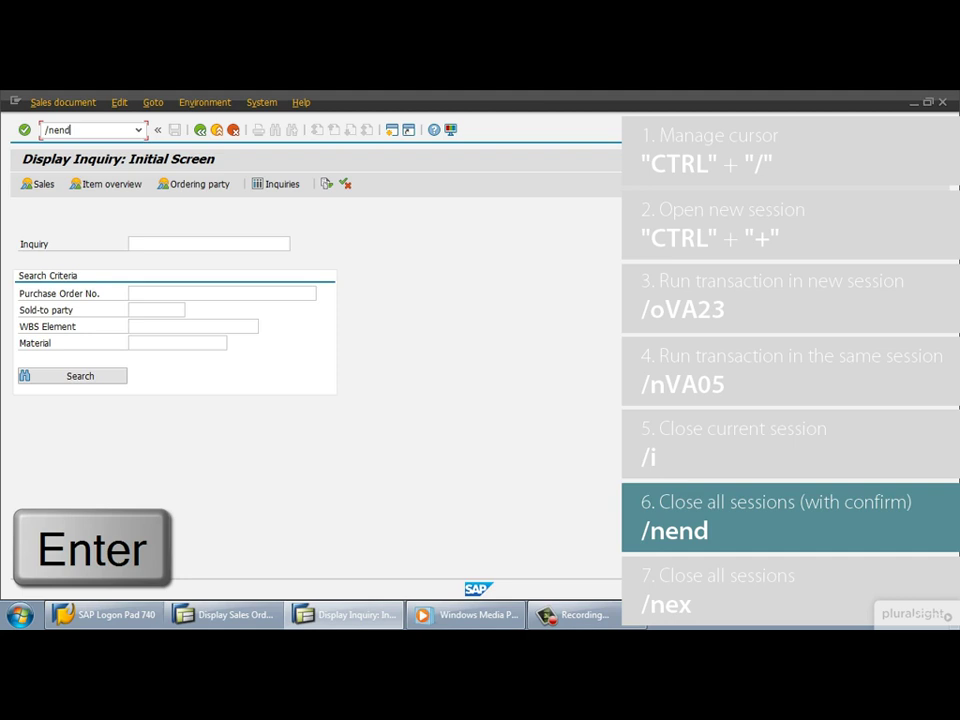
key(Return)
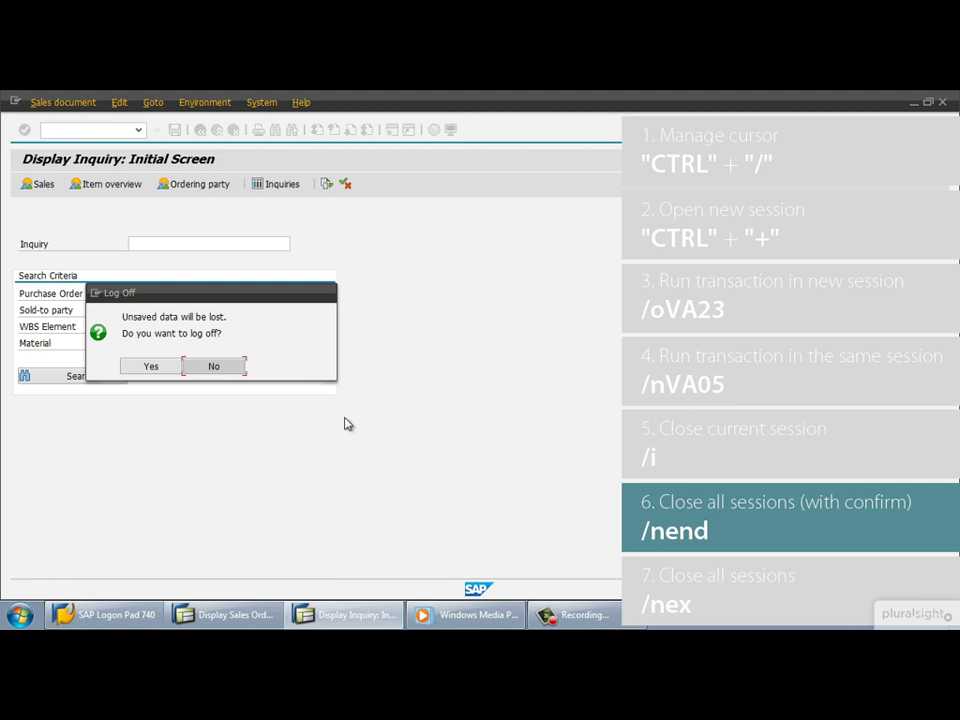
click(229, 369)
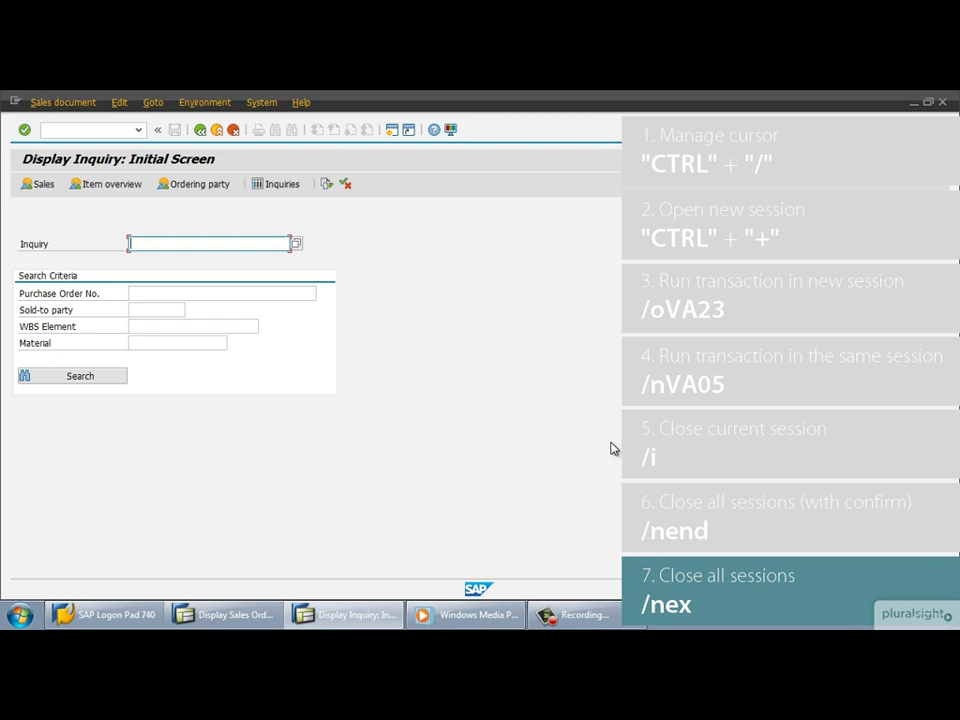
Step: Close all sessions without a confirmation prompt using the command /nex
key(ctrl+slash)
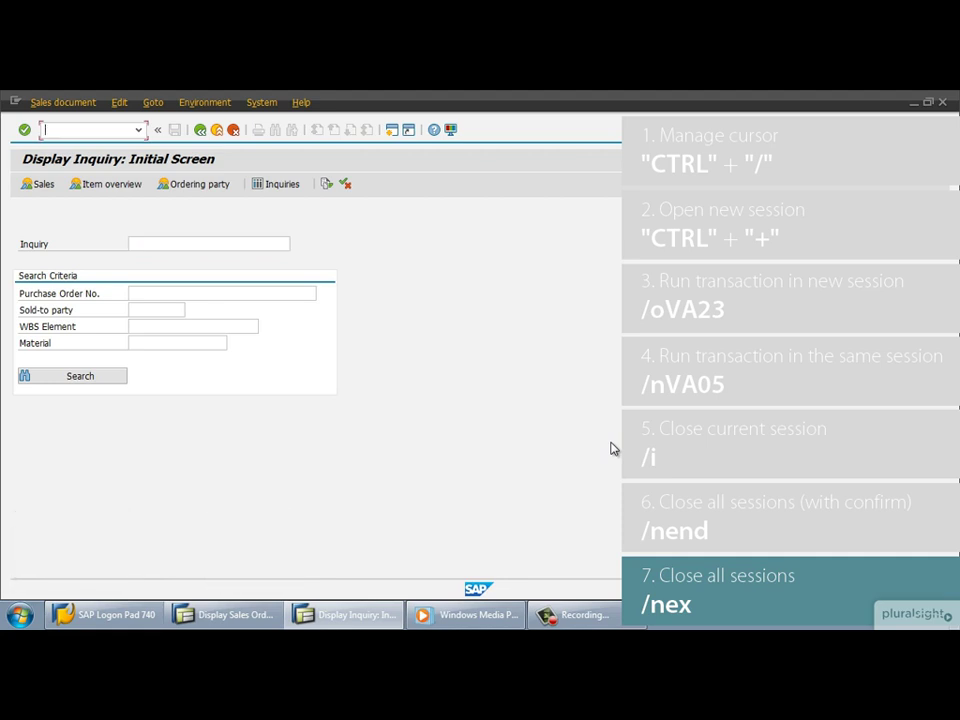
text(/nex)
key(Return)
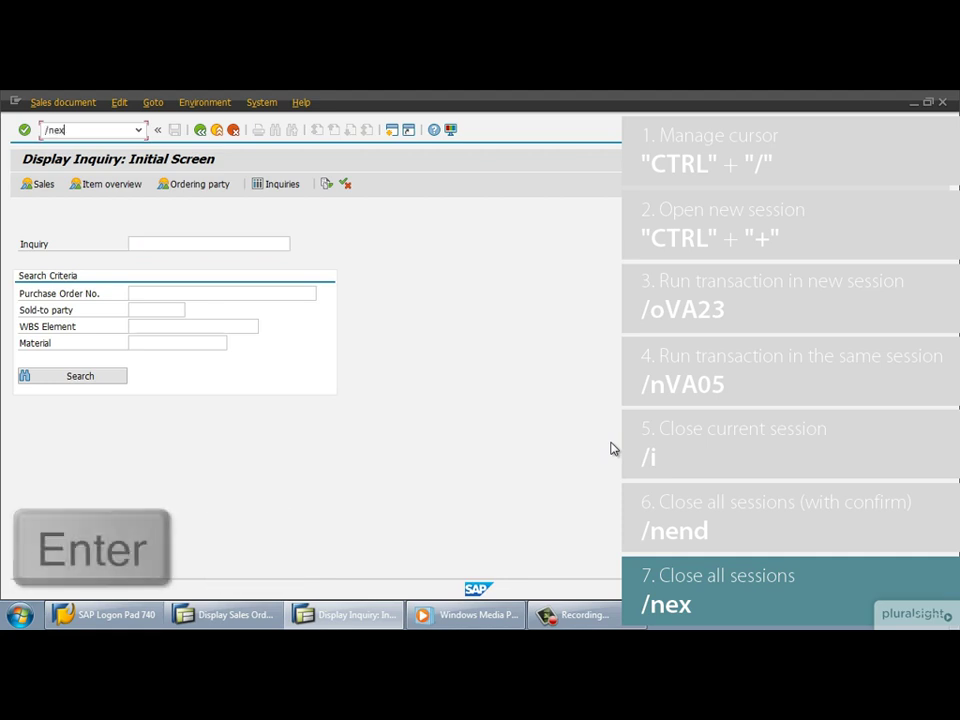